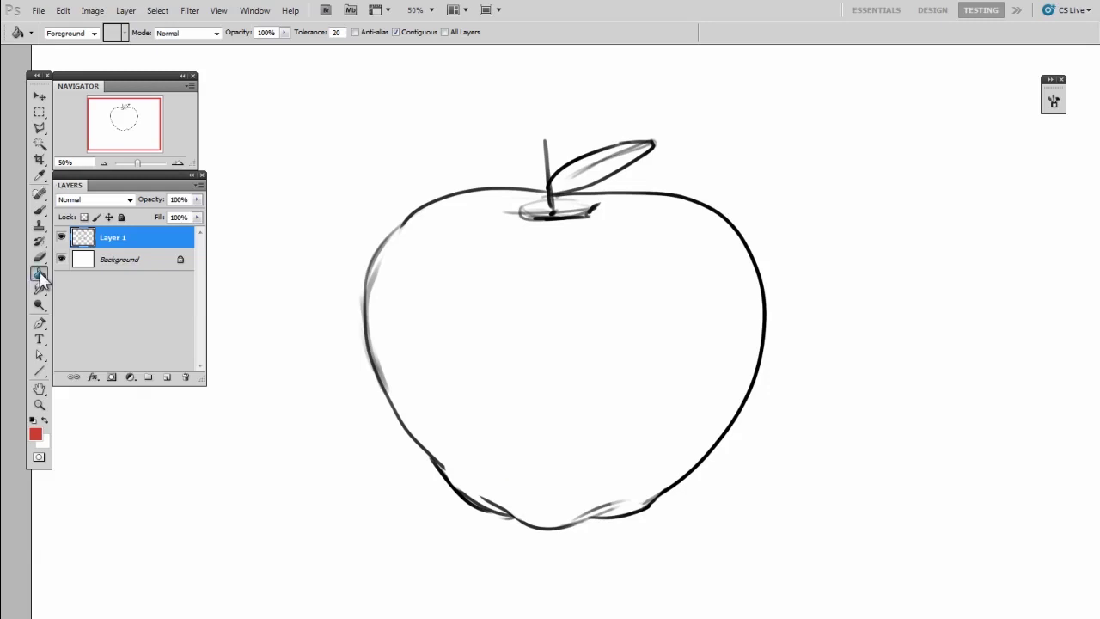
Step: Set the foreground colour to a darker red and test a Paint Bucket fill inside the apple
left_click(36, 434)
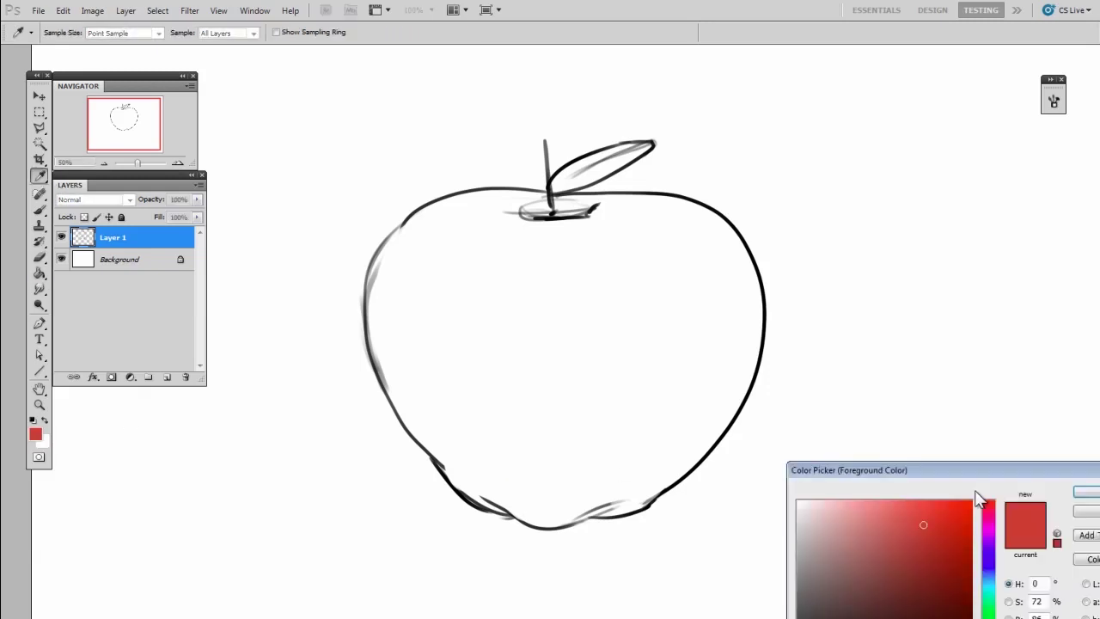
left_click(825, 359)
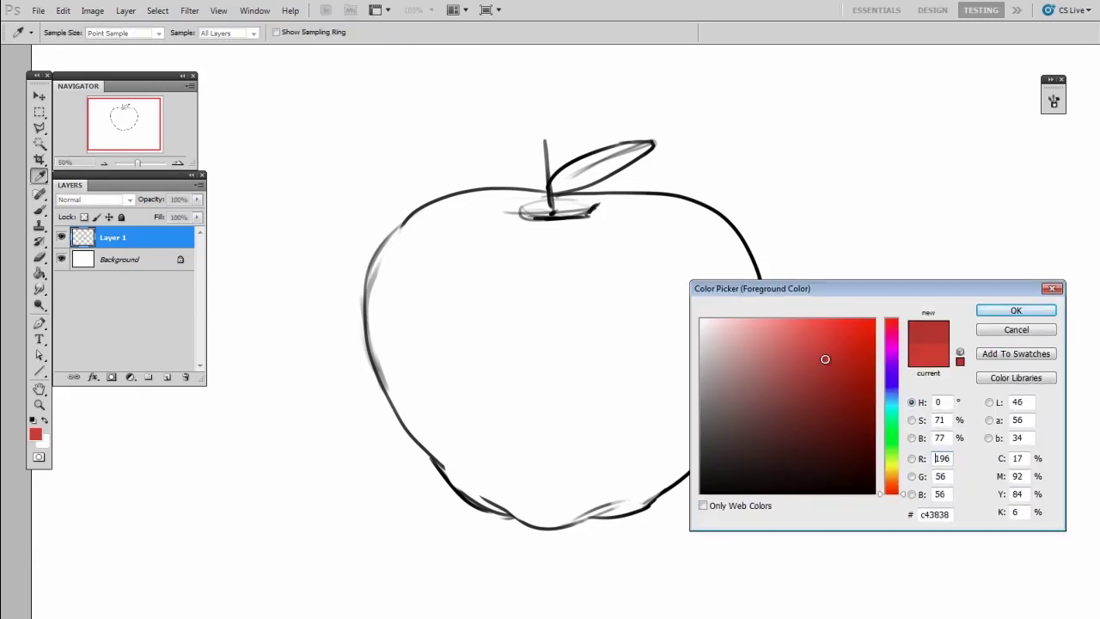
left_click(1011, 307)
left_click(608, 303)
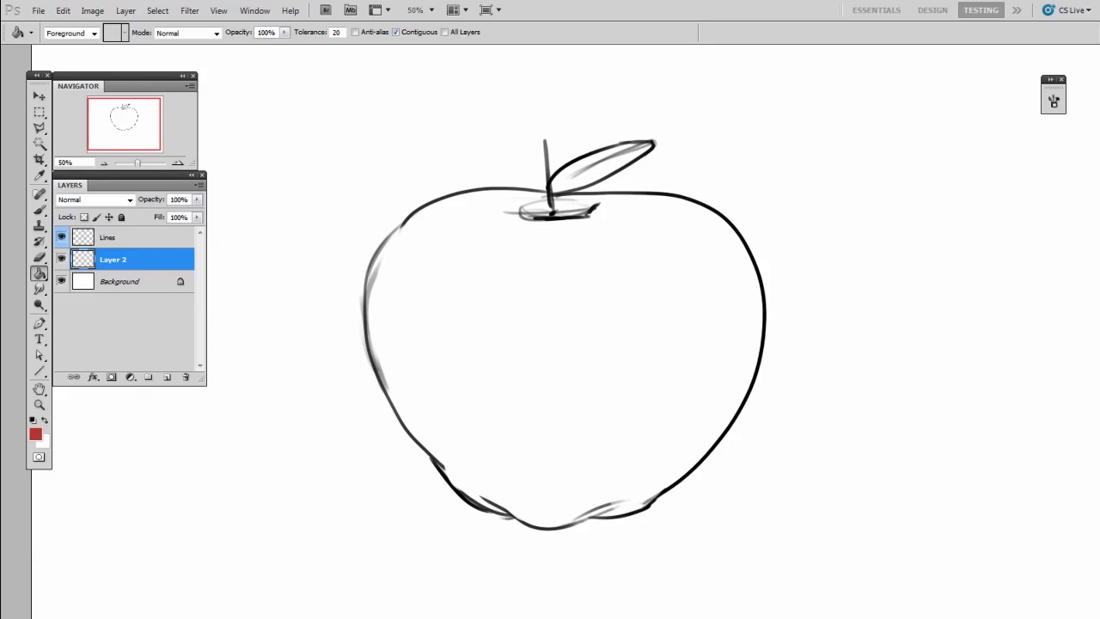
Step: Check the Lines layer by toggling its visibility off and on, then make Layer 2 active
left_click(111, 238)
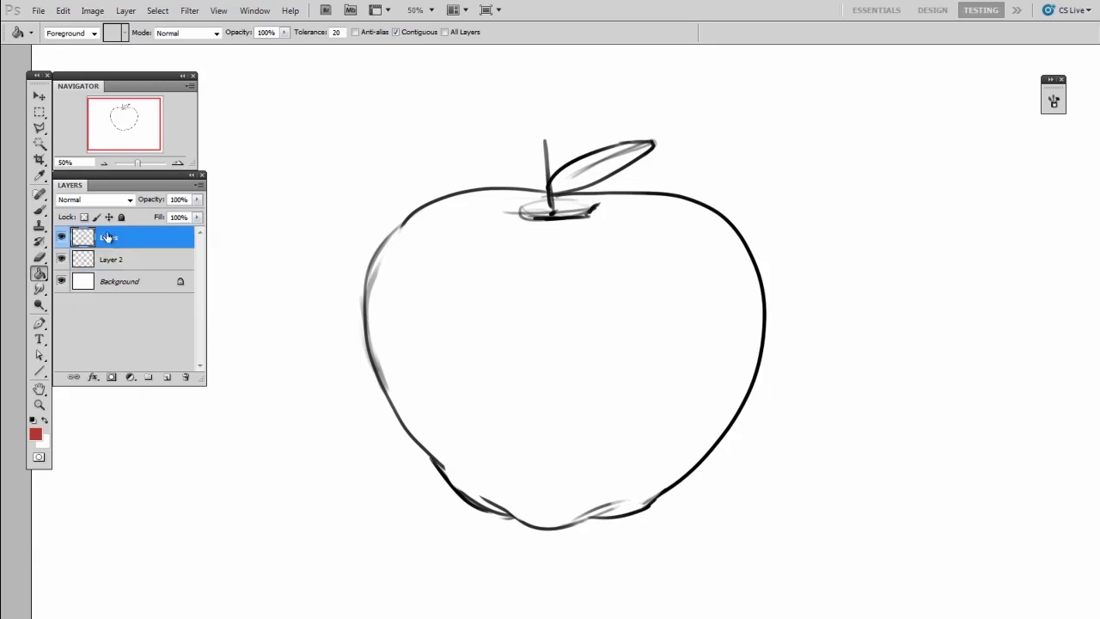
left_click(61, 235)
left_click(61, 235)
left_click(143, 261)
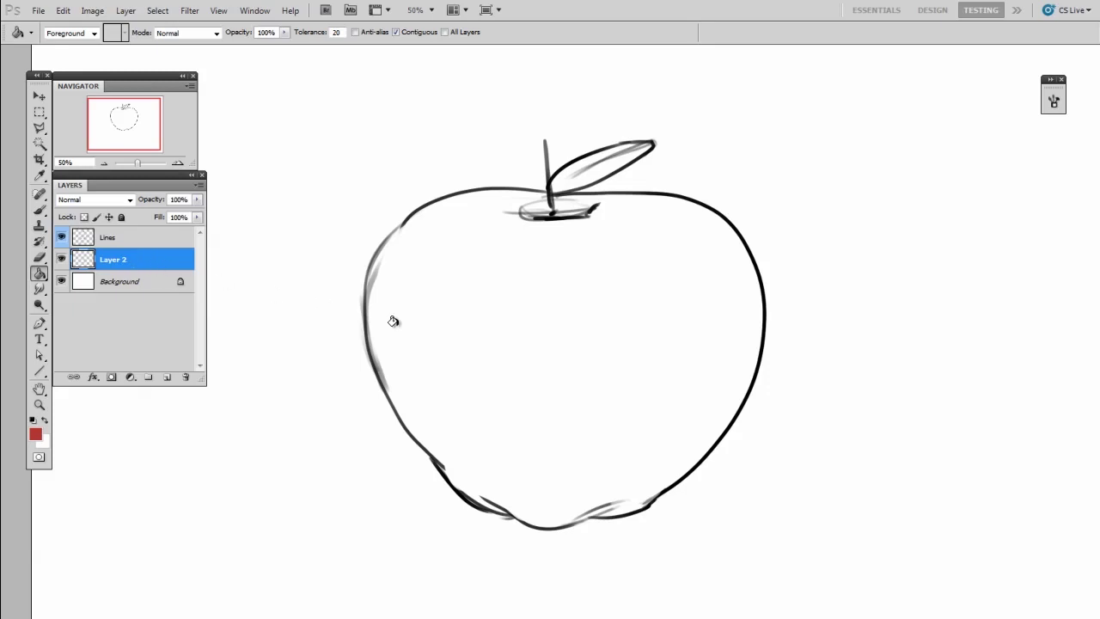
Step: Paint red with a 60 px Brush along the apple's left edge and top toward the stem
key("b")
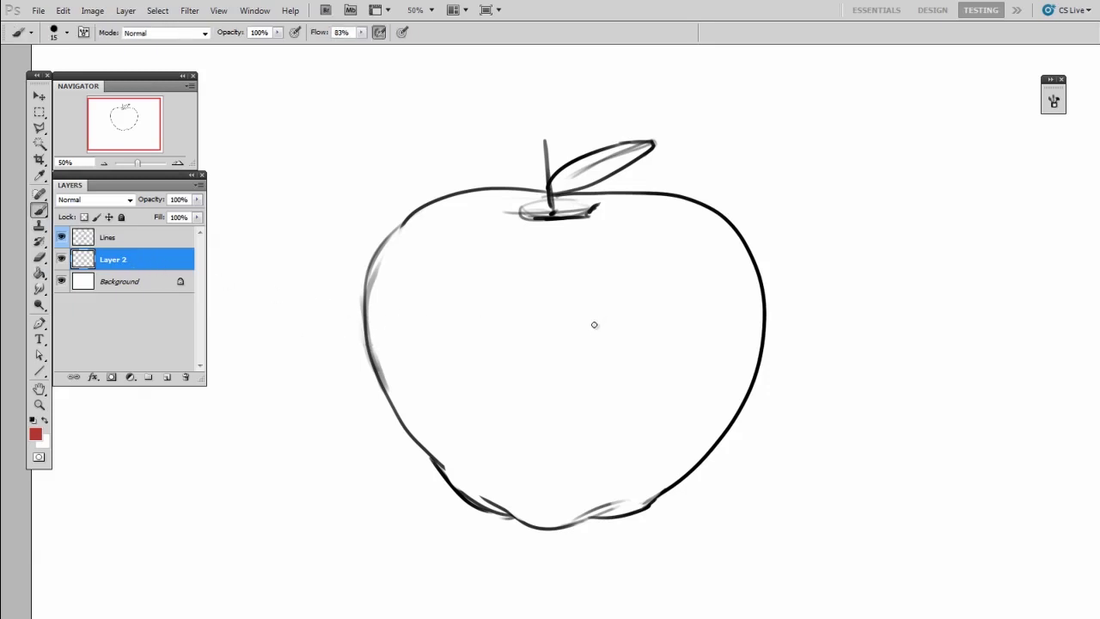
key("bracketright")
key("bracketright")
key("bracketright")
key("bracketright")
key("bracketright")
key("bracketright")
key("bracketright")
key("bracketright")
mouse_move(392, 346)
left_mouse_down()
mouse_move(386, 261)
mouse_move(377, 285)
mouse_move(395, 249)
mouse_move(378, 267)
mouse_move(426, 235)
mouse_move(386, 297)
mouse_move(387, 375)
left_mouse_up()
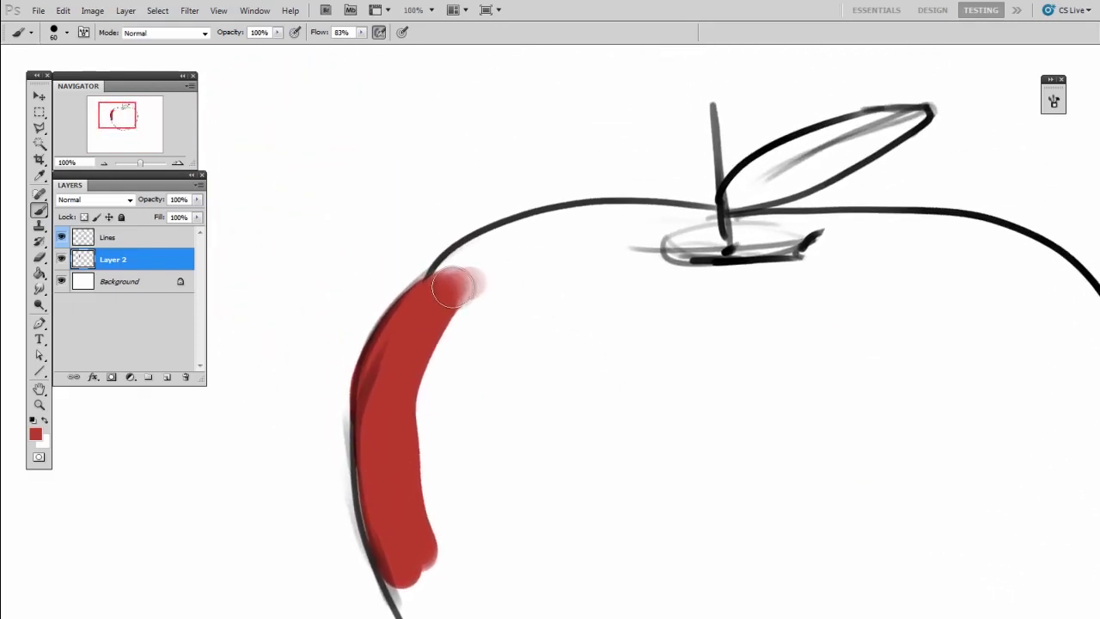
mouse_move(454, 287)
left_mouse_down()
mouse_move(561, 228)
mouse_move(623, 226)
mouse_move(576, 221)
mouse_move(704, 224)
left_mouse_up()
key("bracketleft")
key("bracketleft")
key("bracketright")
mouse_move(473, 314)
left_mouse_down()
mouse_move(542, 270)
mouse_move(484, 336)
mouse_move(478, 404)
left_mouse_up()
Step: Pan around the apple and extend the red strokes down the left edge and past the stem
key("bracketright")
key("bracketright")
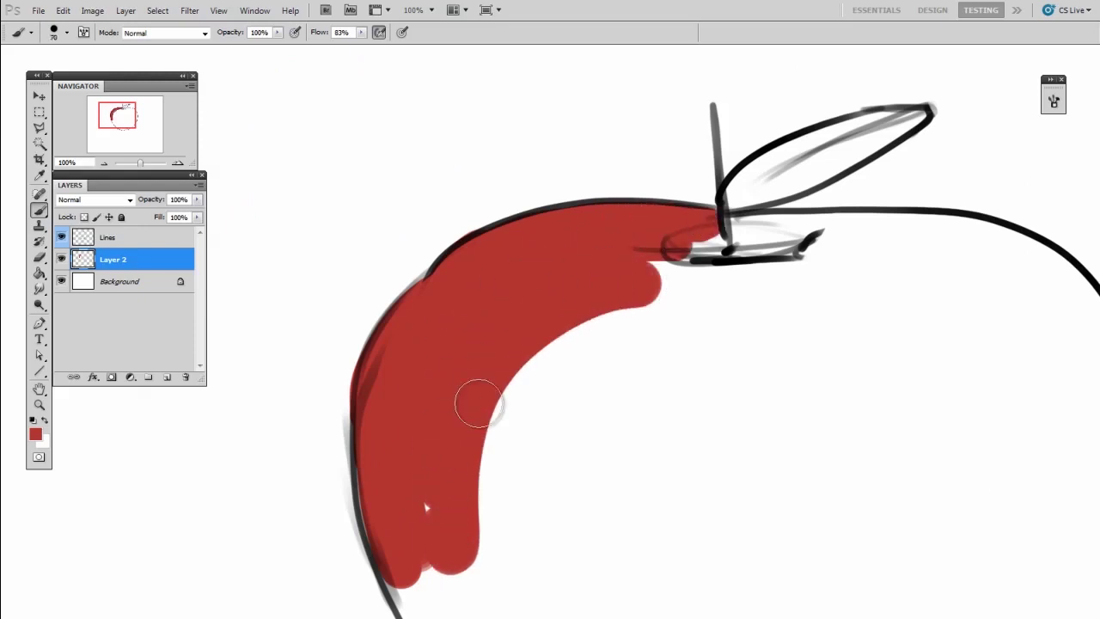
left_click_drag(601, 476, 528, 311)
key("bracketleft")
key("bracketleft")
left_click_drag(385, 238, 365, 97)
mouse_move(350, 307)
left_mouse_down()
mouse_move(363, 335)
mouse_move(386, 338)
mouse_move(444, 160)
mouse_move(438, 198)
left_mouse_up()
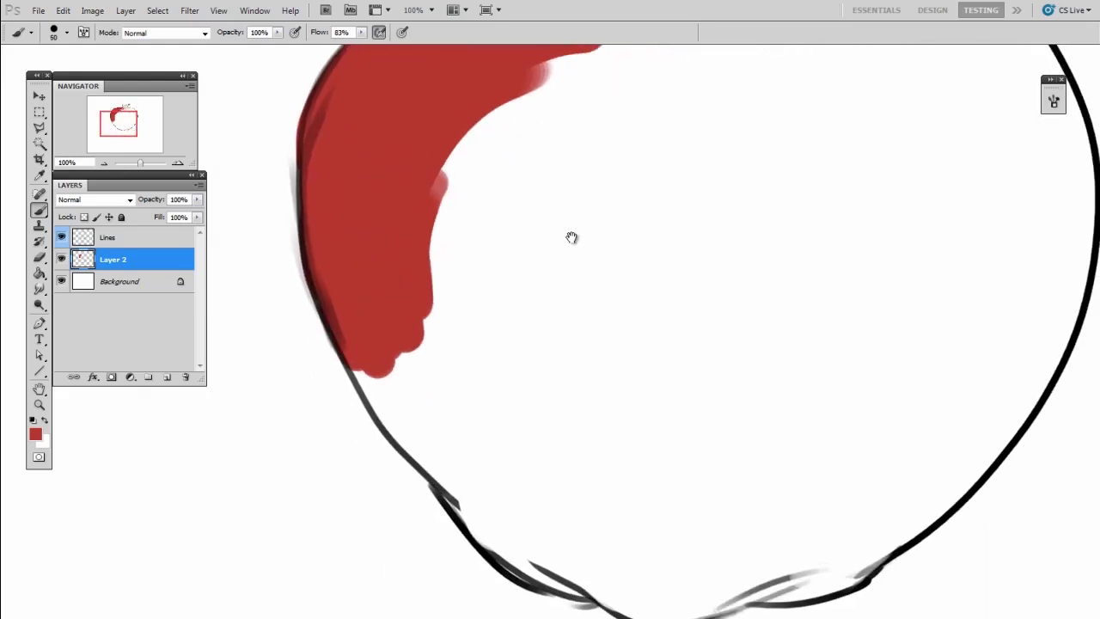
left_click_drag(571, 237, 597, 427)
mouse_move(606, 196)
left_mouse_down()
mouse_move(785, 176)
mouse_move(745, 170)
mouse_move(851, 176)
left_mouse_up()
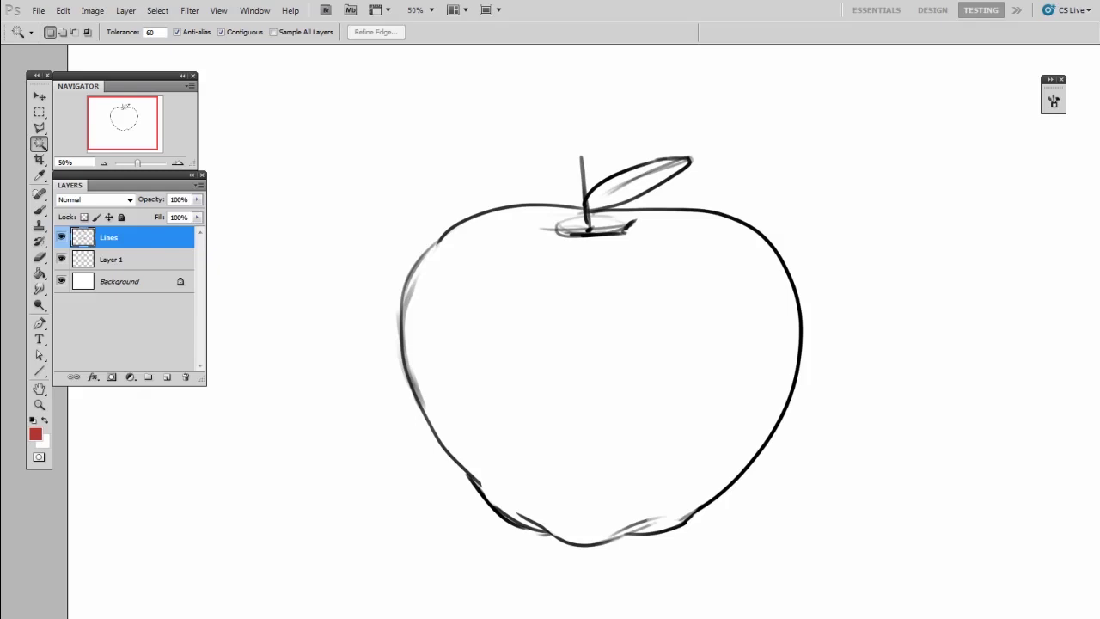
Step: Select the empty area around the apple with the Magic Wand on the Lines layer and zoom out
left_click(39, 146)
left_click(130, 259)
left_click(137, 238)
left_click(859, 190)
key("ctrl+minus")
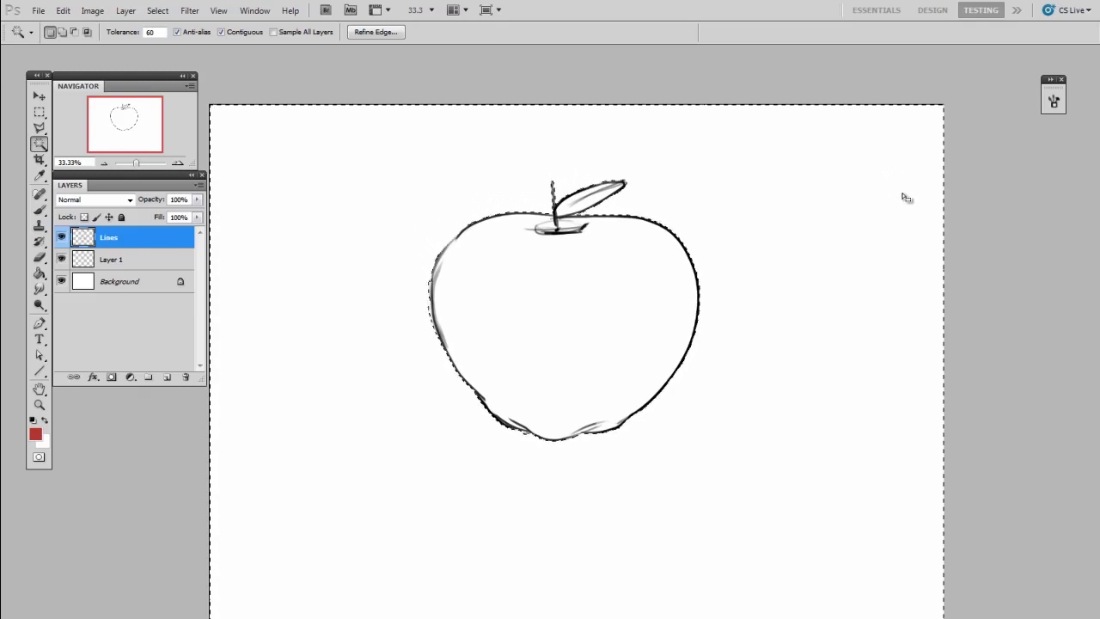
left_click(157, 11)
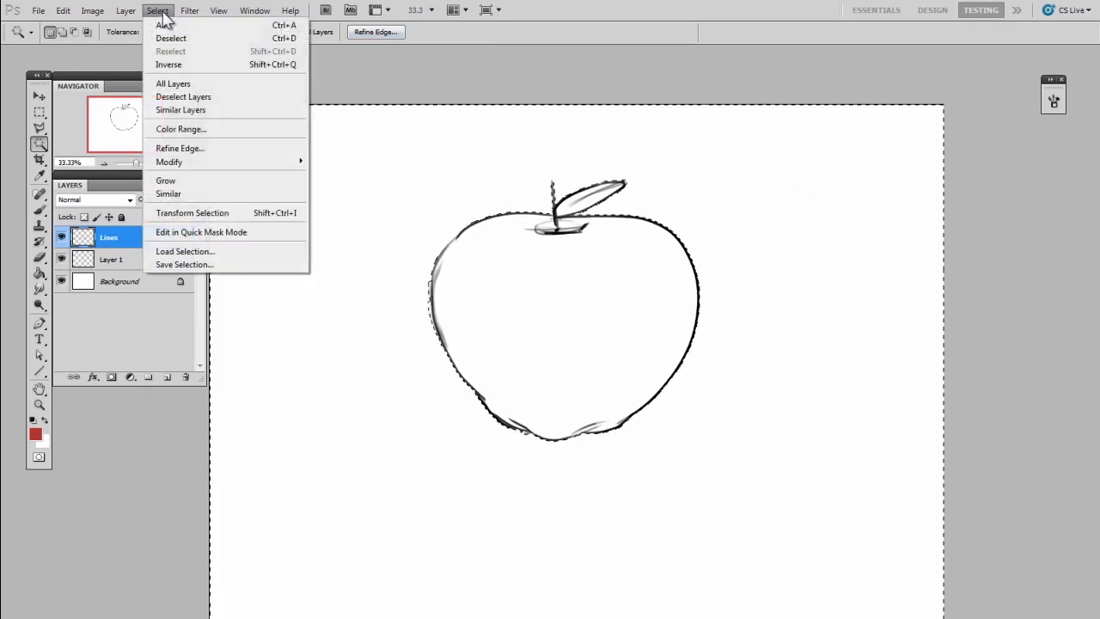
Step: Apply Select > Inverse so the selection covers the apple
left_click(221, 66)
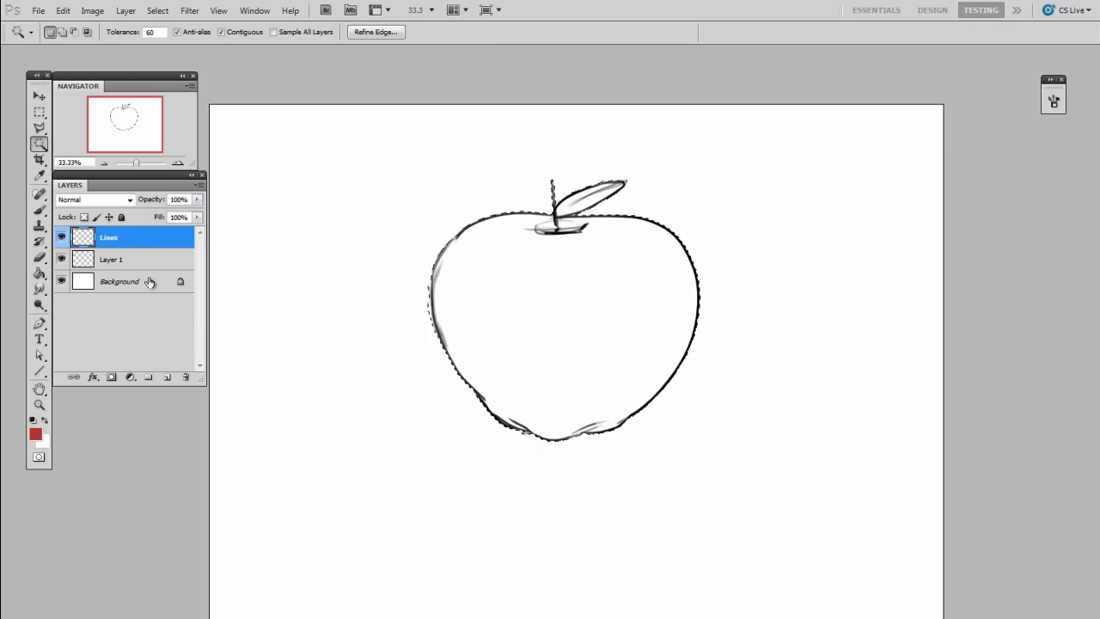
Step: Fill the selected apple with red on Layer 1 using the Paint Bucket, then deselect and zoom in
left_click(140, 263)
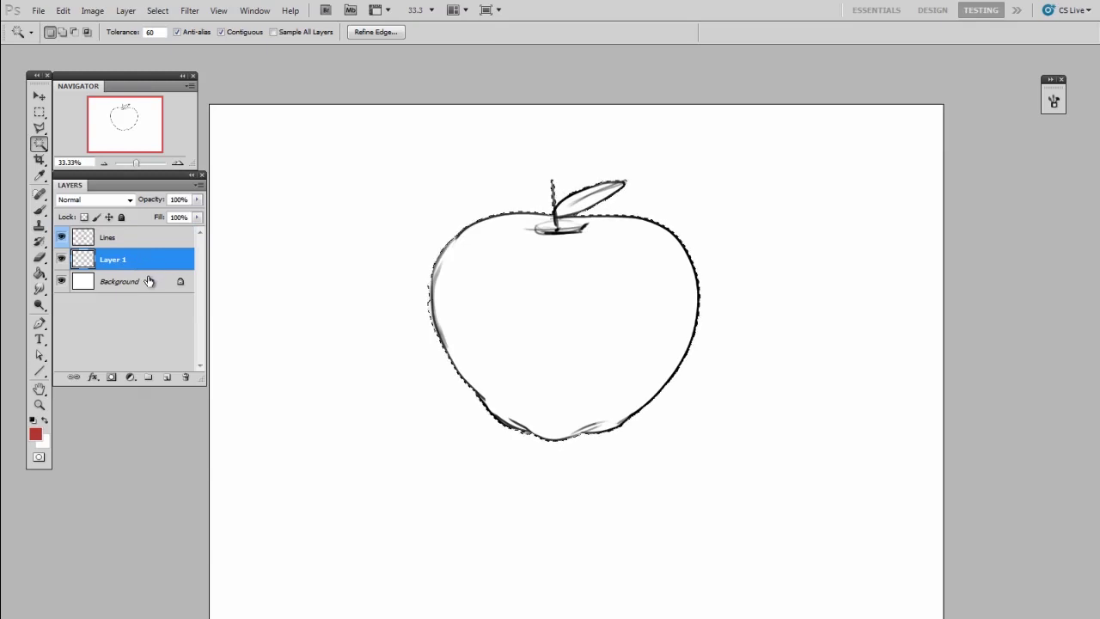
left_click(39, 273)
left_click(551, 354)
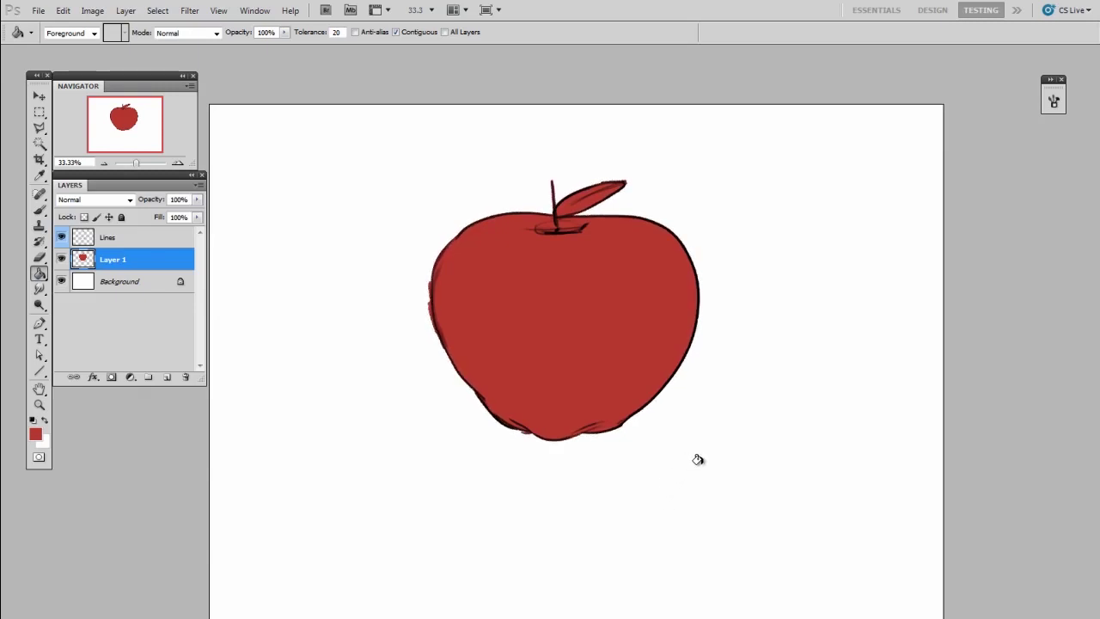
key("ctrl+d")
key("ctrl+plus")
key("ctrl+plus")
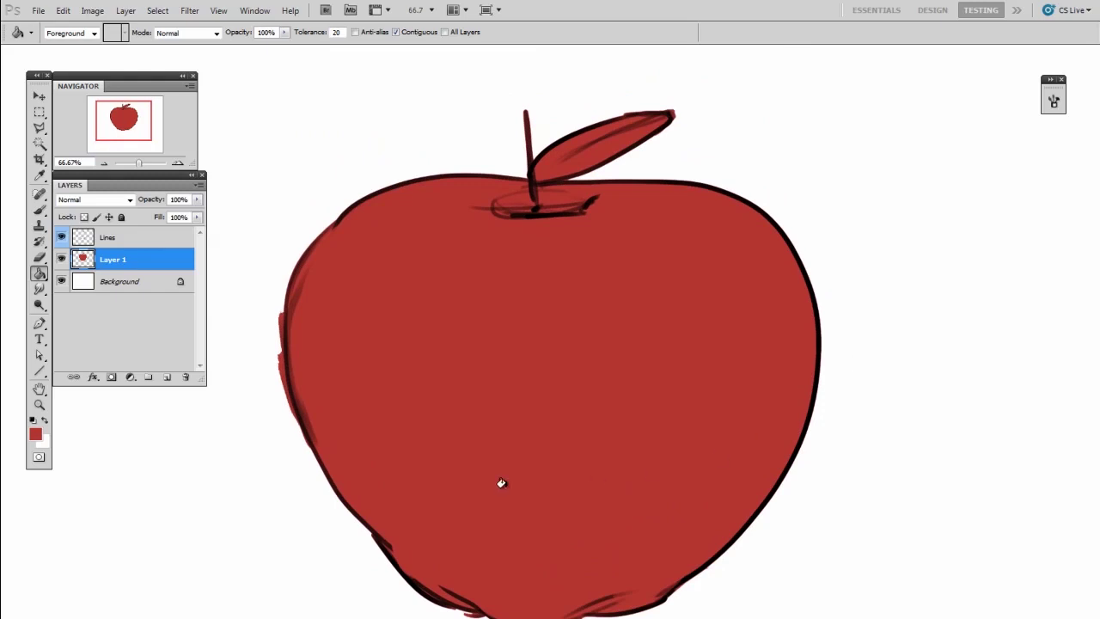
left_click(116, 240)
Step: Nudge the Lines outline off the red fill to show the separate layers, then undo it
key("v")
left_click_drag(655, 484, 954, 524)
key("ctrl+z")
Step: Erase the red spill beyond the apple's left outline on Layer 1 with a size 10 Eraser at 100%
key("alt+bracketleft")
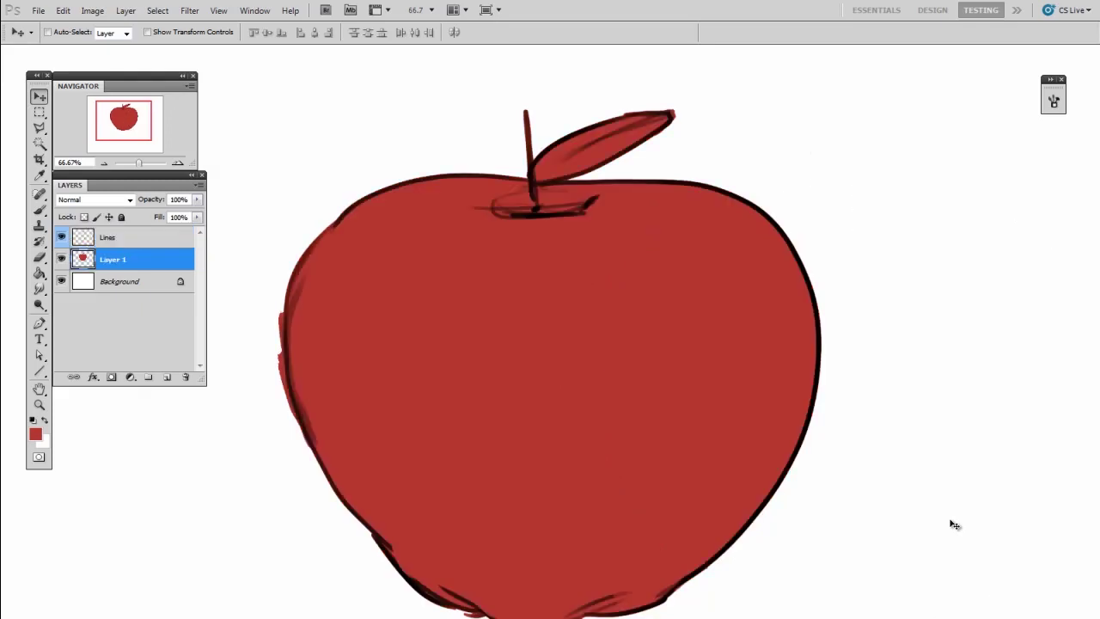
left_click_drag(587, 349, 714, 298)
key("ctrl+plus")
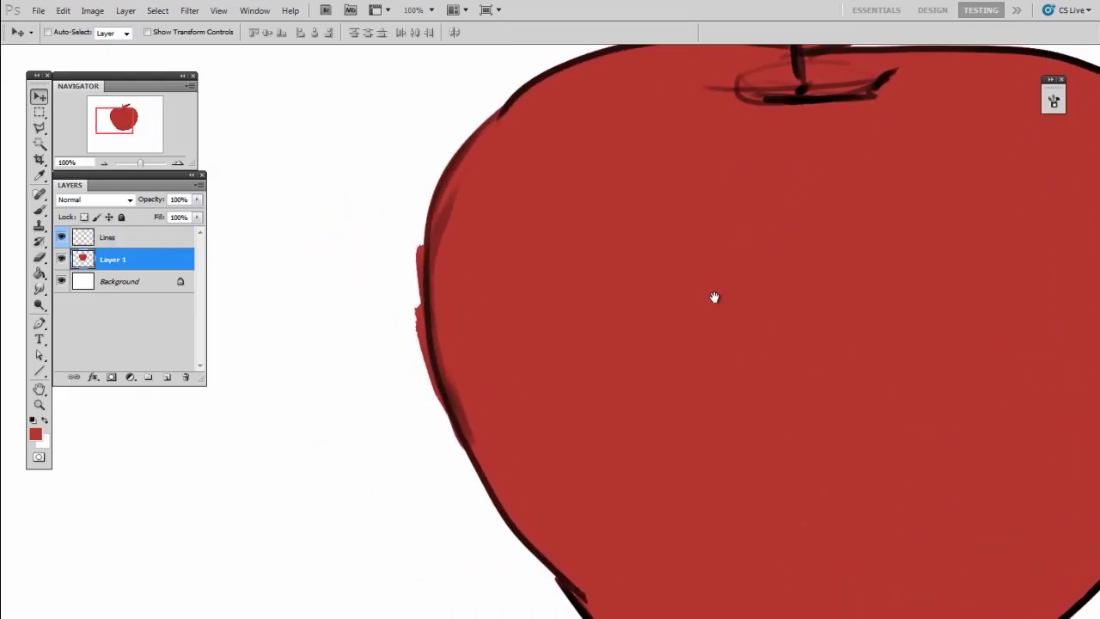
key("e")
right_click(479, 371)
key("Return")
key("bracketleft")
key("bracketleft")
key("bracketleft")
mouse_move(418, 241)
left_mouse_down()
mouse_move(416, 353)
mouse_move(416, 307)
mouse_move(431, 398)
mouse_move(419, 298)
mouse_move(443, 419)
mouse_move(403, 201)
mouse_move(420, 232)
mouse_move(416, 298)
mouse_move(418, 252)
mouse_move(437, 405)
left_mouse_up()
scroll(486, 498, "right", 3)
scroll(576, 324, "up", 3)
scroll(849, 164, "right", 3)
scroll(849, 164, "up", 3)
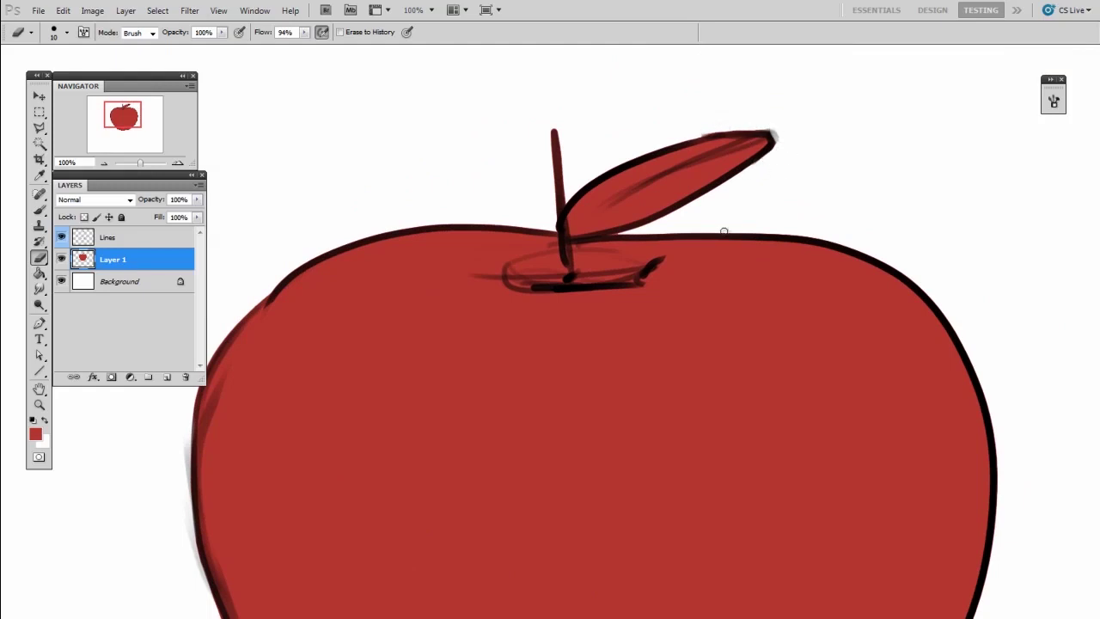
key("bracketleft")
key("bracketleft")
key("bracketleft")
key("bracketleft")
mouse_move(948, 430)
left_mouse_down()
mouse_move(950, 300)
mouse_move(920, 312)
mouse_move(824, 223)
left_mouse_up()
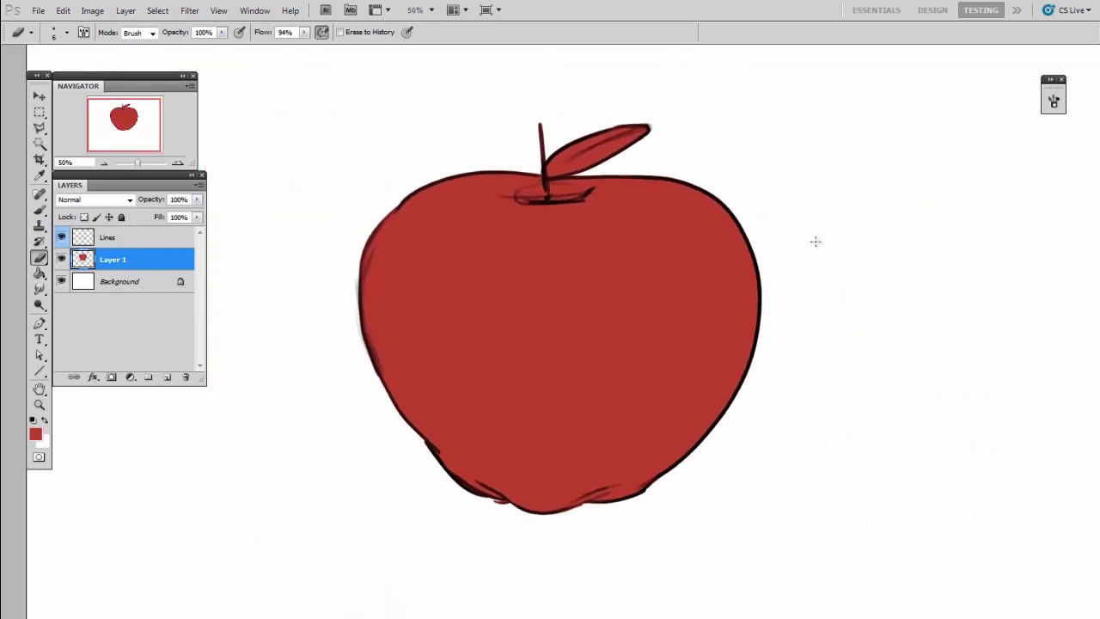